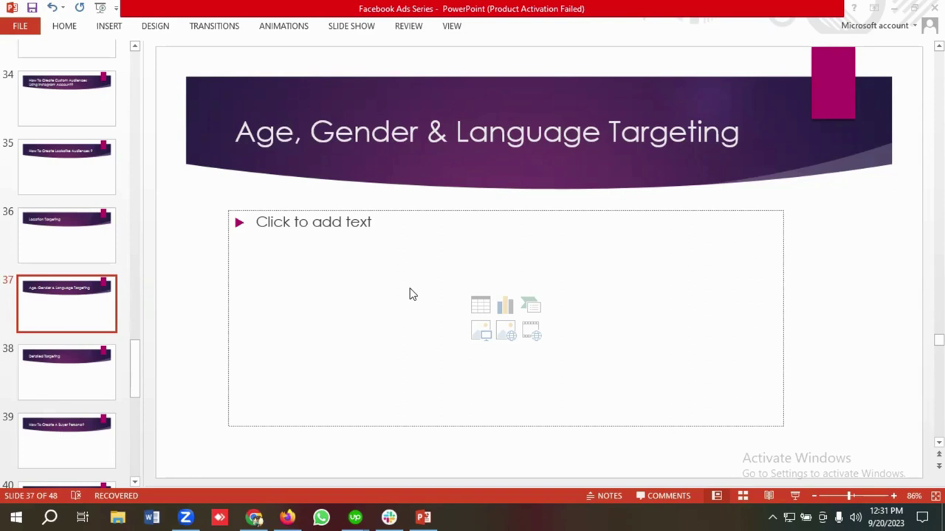
Switch to Ads Manager and scroll the ad set form to the Age, Gender and Languages rows
left_click(287, 516)
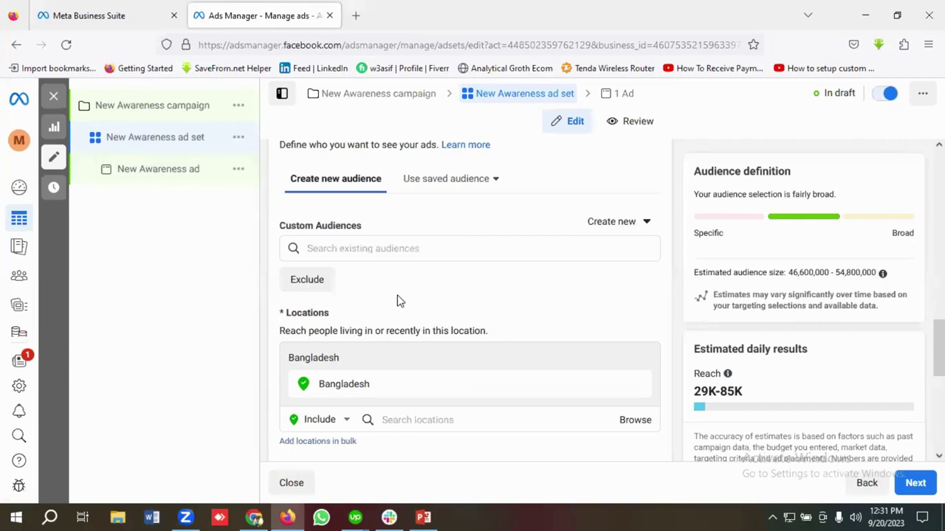
scroll(432, 251, "down", 3)
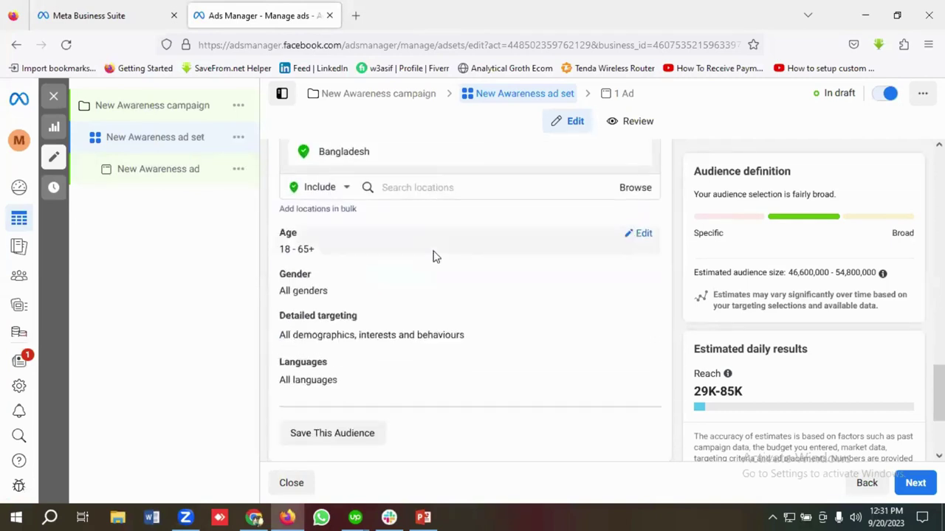
scroll(432, 257, "down", 1)
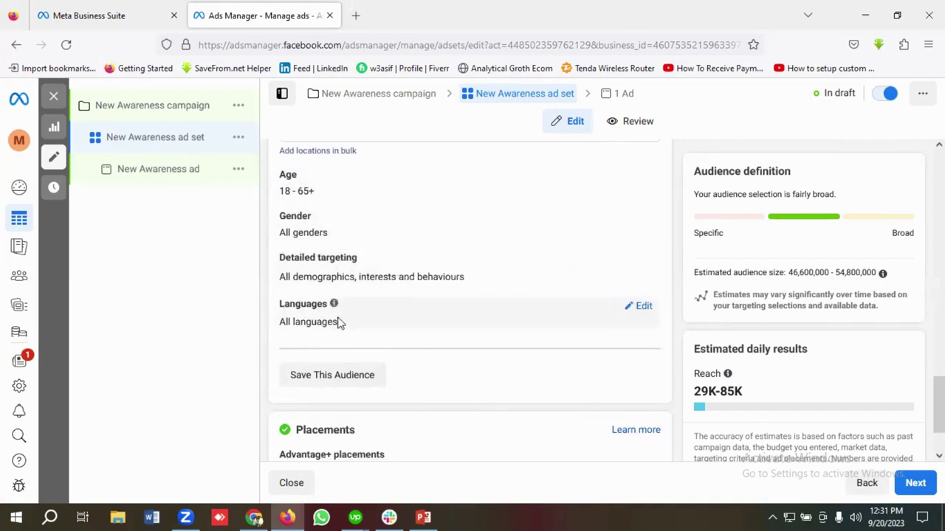
scroll(382, 261, "up", 1)
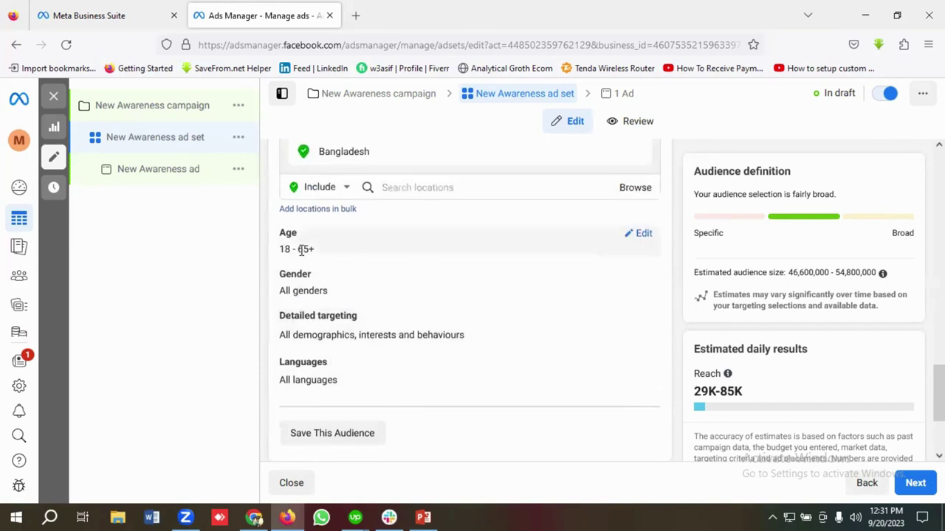
scroll(347, 241, "down", 1)
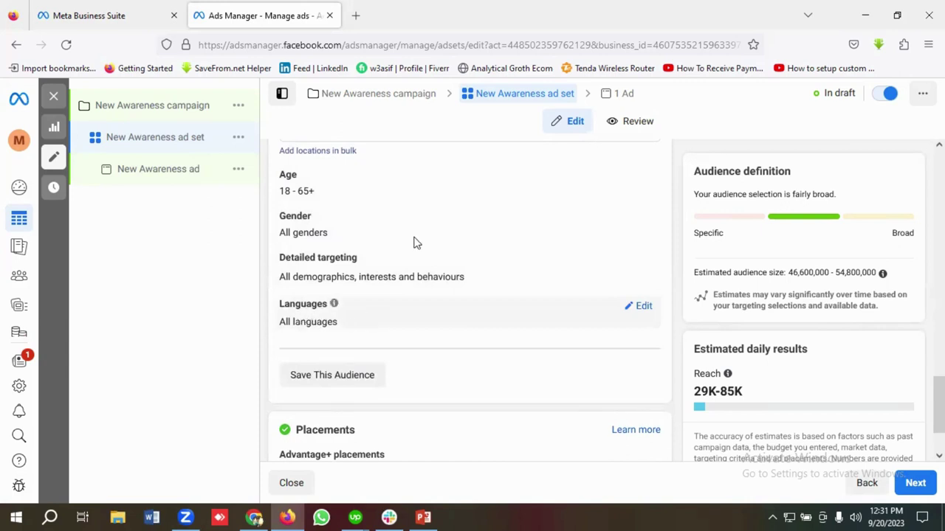
scroll(415, 242, "up", 1)
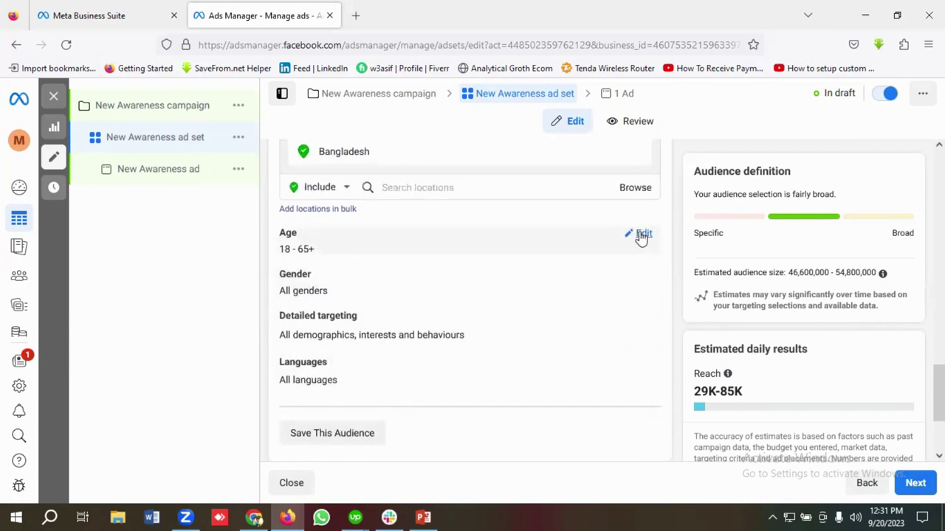
Edit the Age row and set the minimum age to 30
left_click(642, 235)
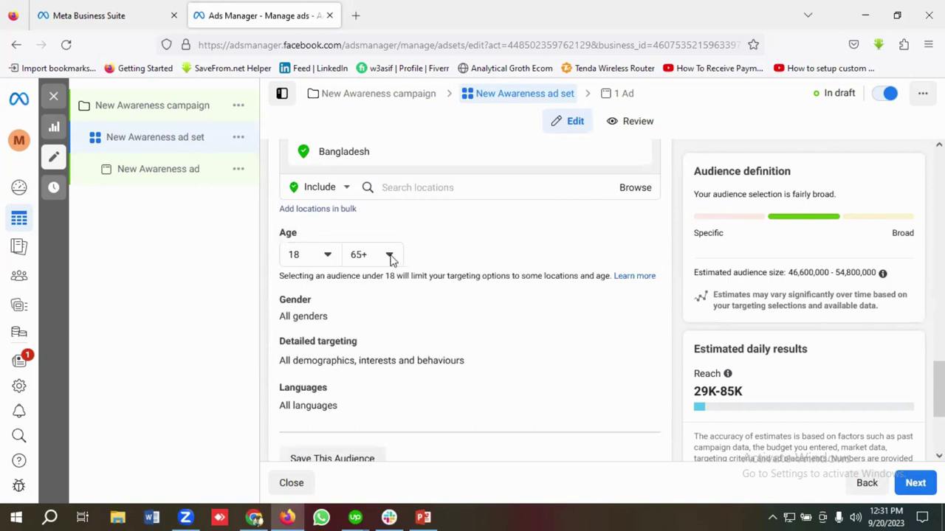
scroll(328, 212, "down", 1)
left_click(326, 199)
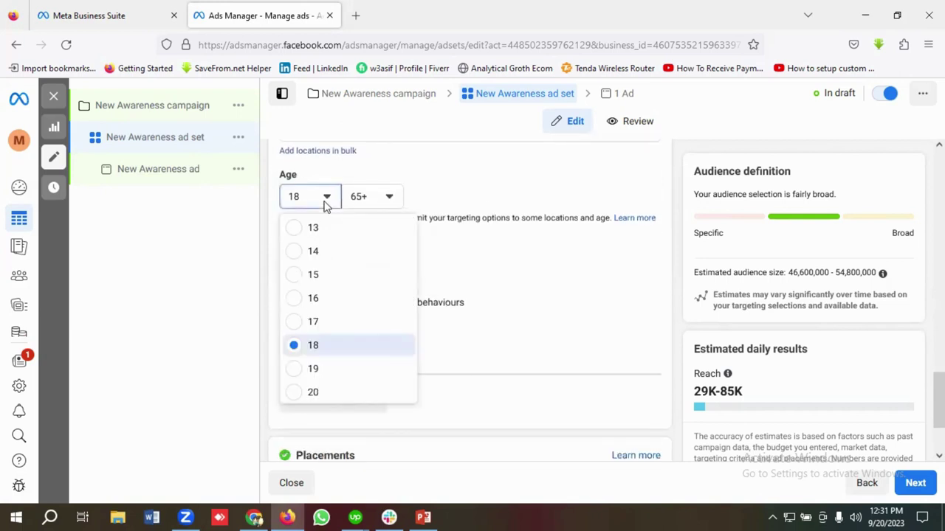
left_click(366, 196)
scroll(407, 320, "up", 2)
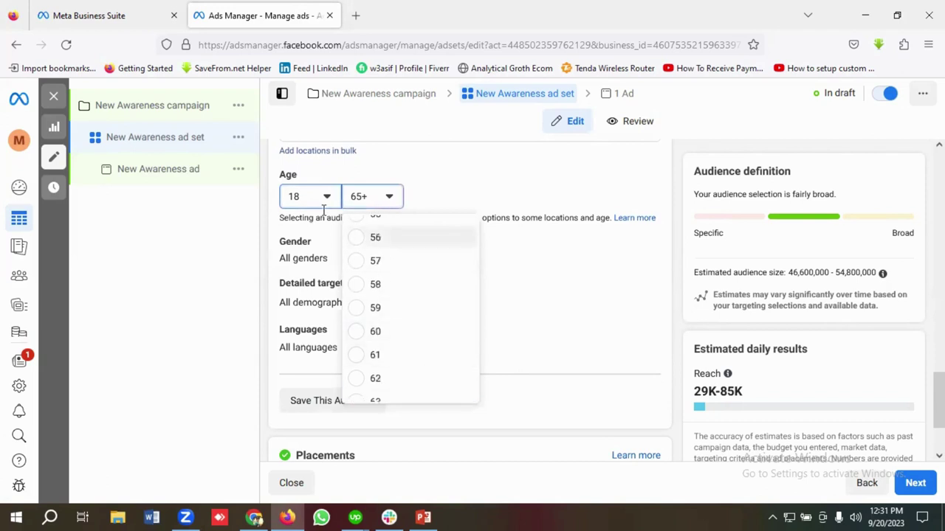
left_click(321, 202)
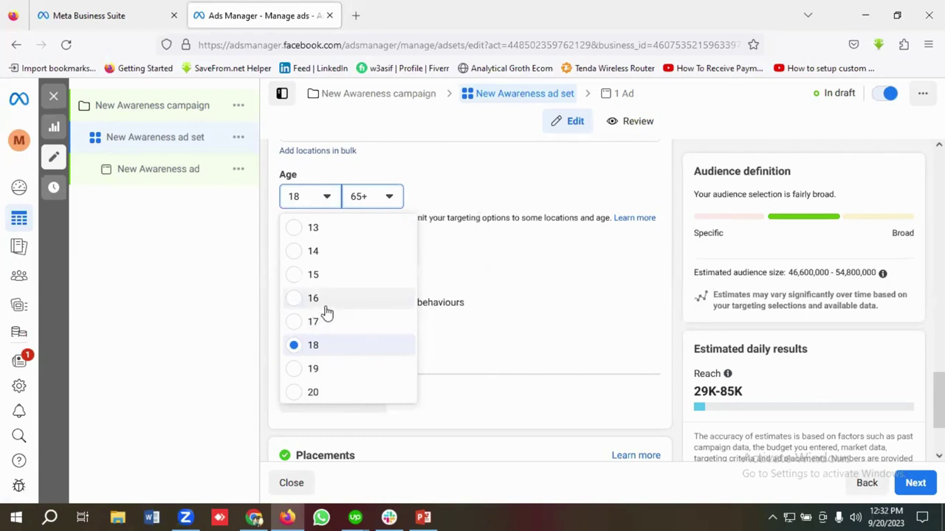
scroll(325, 312, "down", 3)
scroll(330, 310, "down", 1)
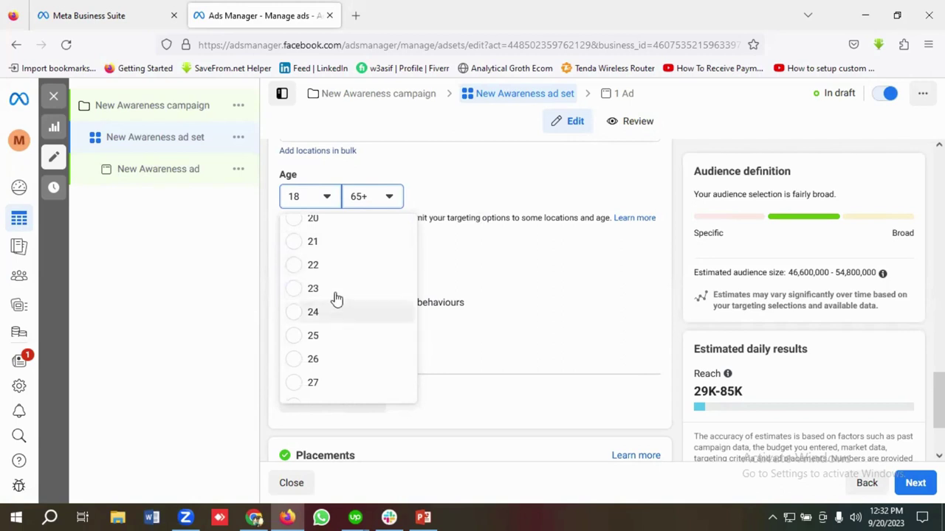
scroll(334, 296, "down", 2)
scroll(329, 345, "down", 1)
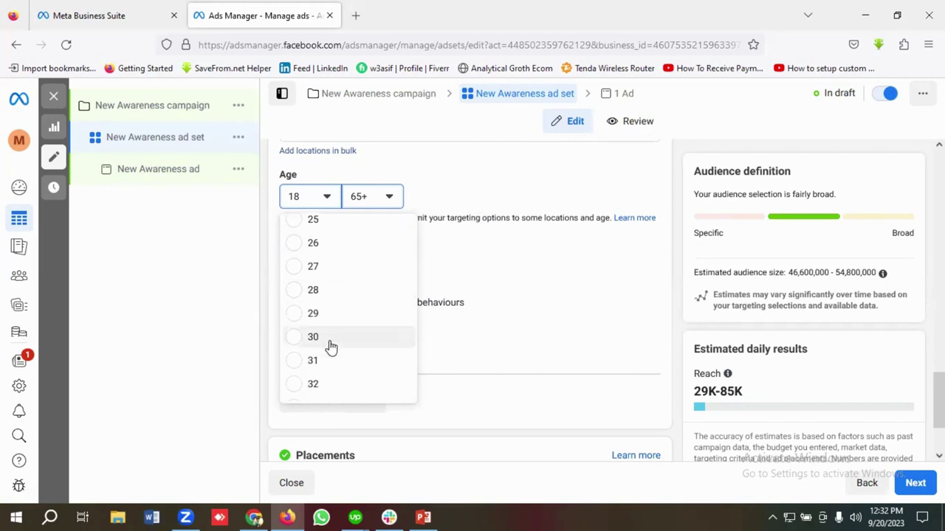
key("Return")
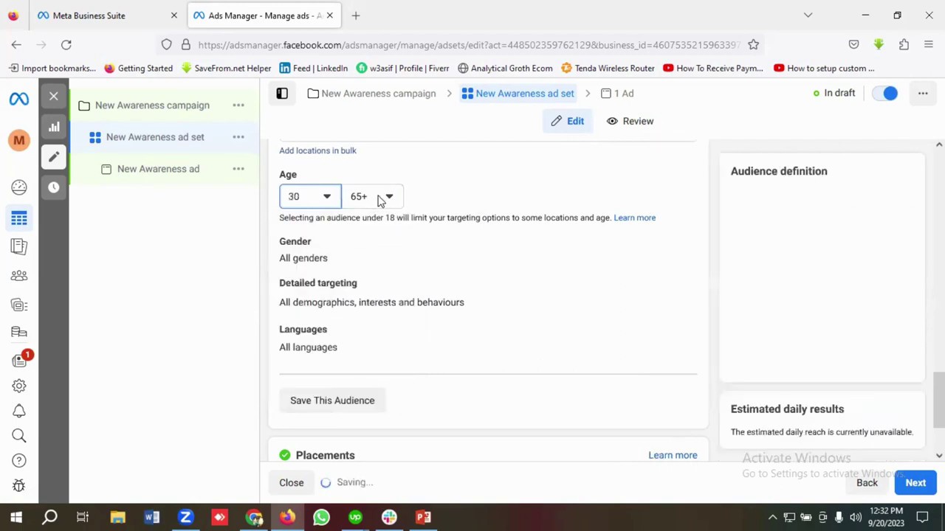
Set the maximum age to 50, keeping the minimum at 30
left_click(380, 197)
scroll(415, 334, "up", 1)
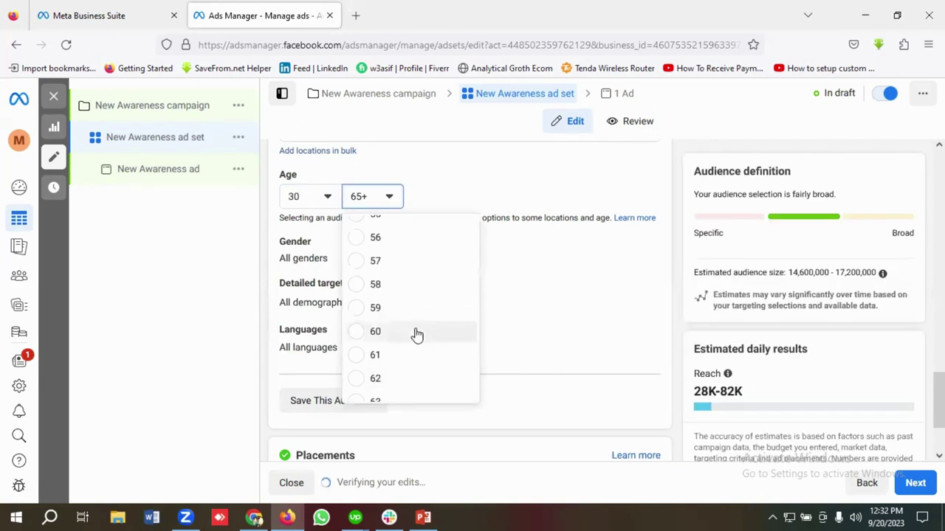
scroll(397, 298, "up", 3)
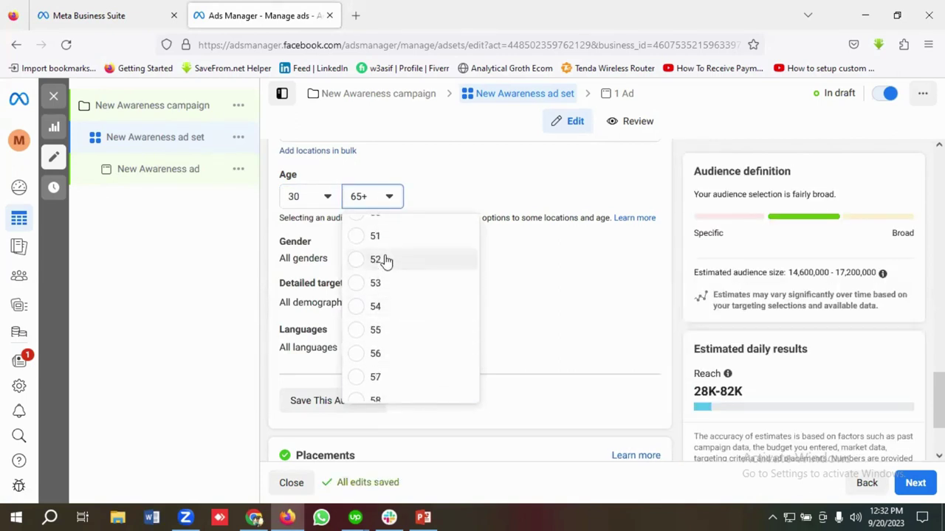
scroll(385, 263, "up", 1)
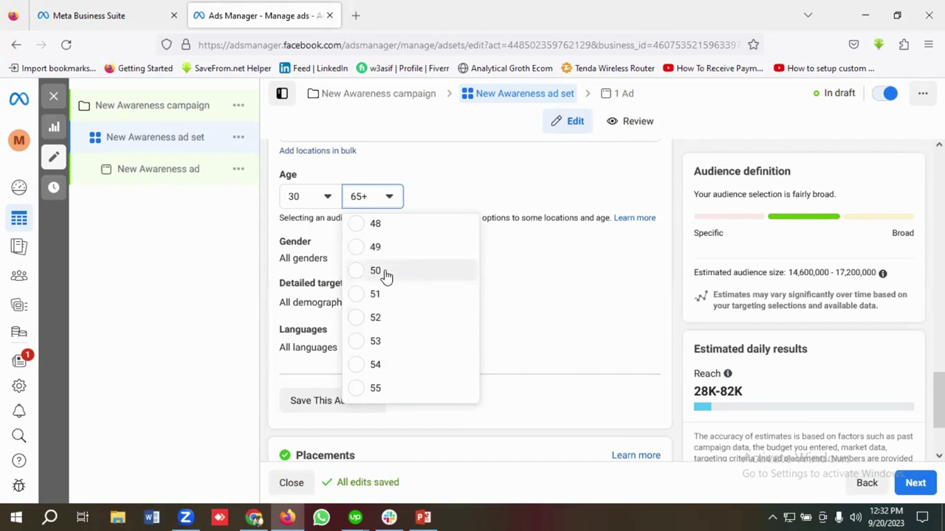
left_click(385, 271)
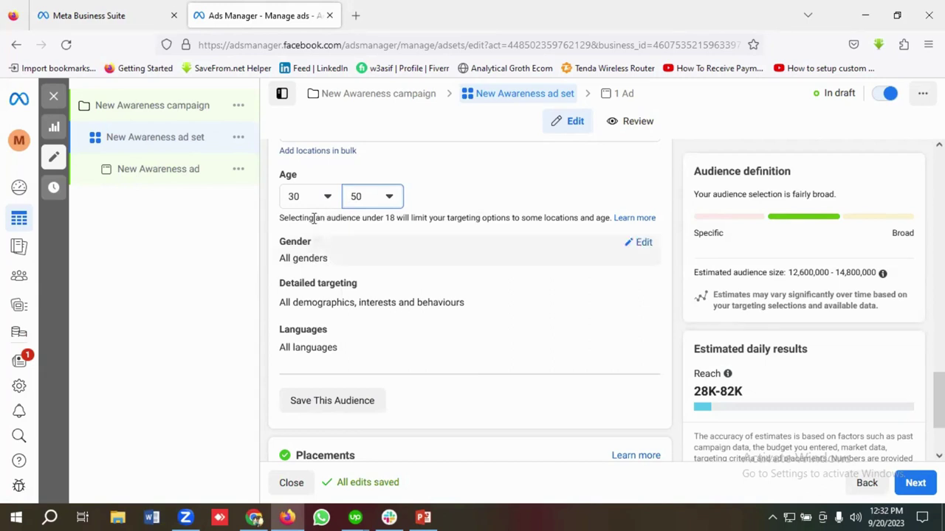
left_click(328, 197)
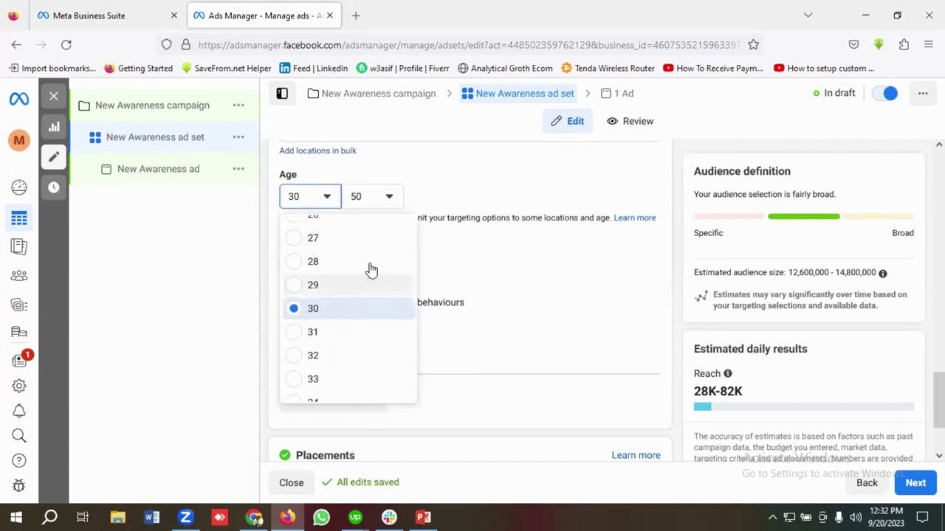
left_click(439, 195)
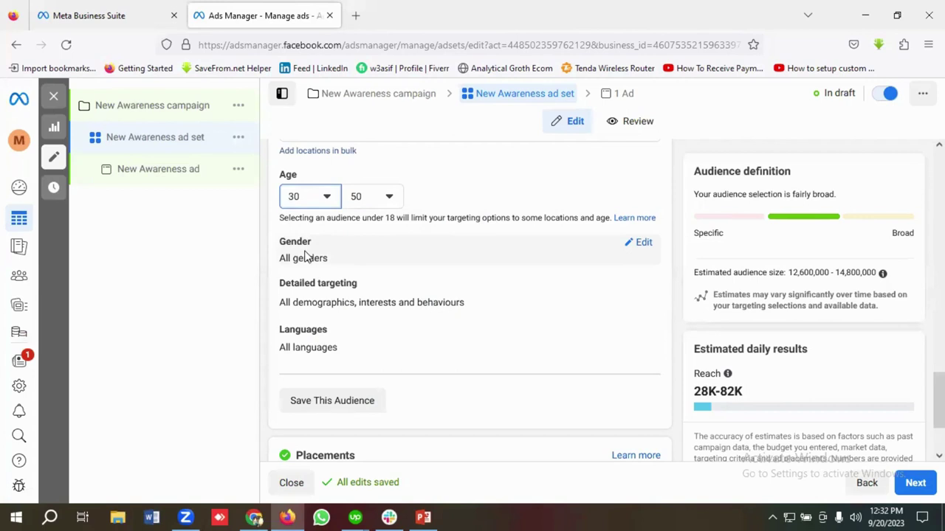
Edit the Gender row, briefly select Women, then return it to All
left_click(643, 243)
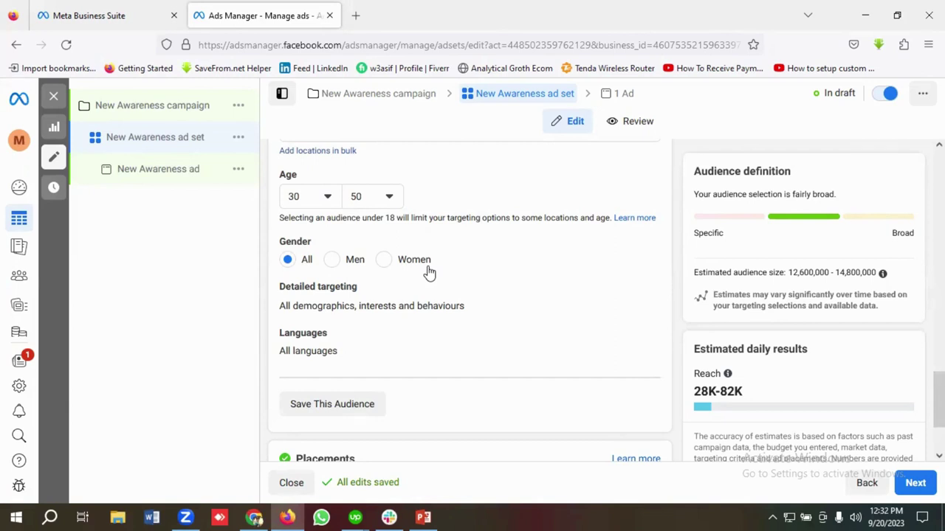
left_click(385, 262)
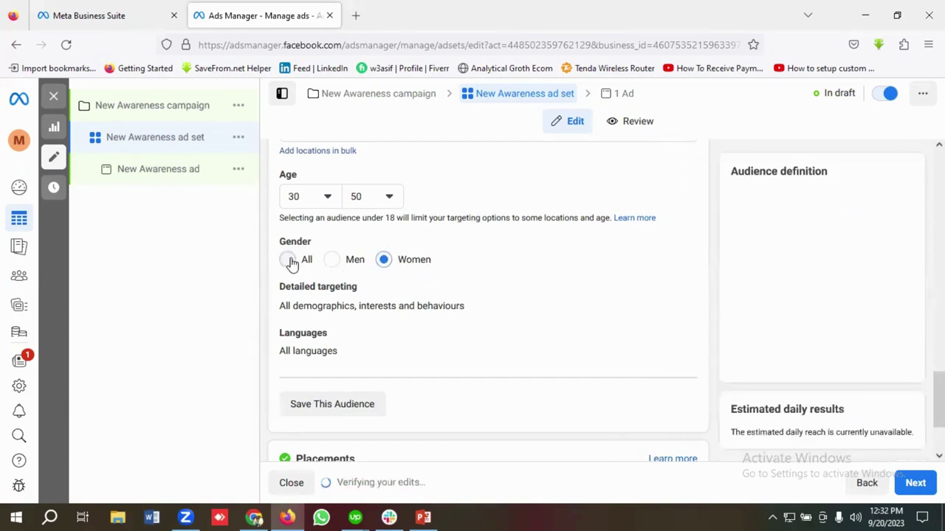
left_click(289, 261)
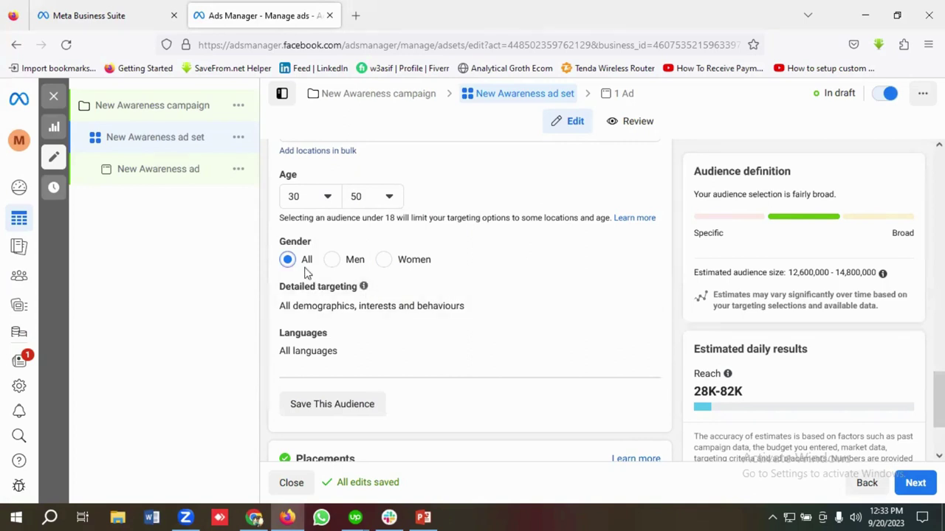
In the Languages row, test adding English (All) and Japanese, removing each again
scroll(461, 256, "down", 2)
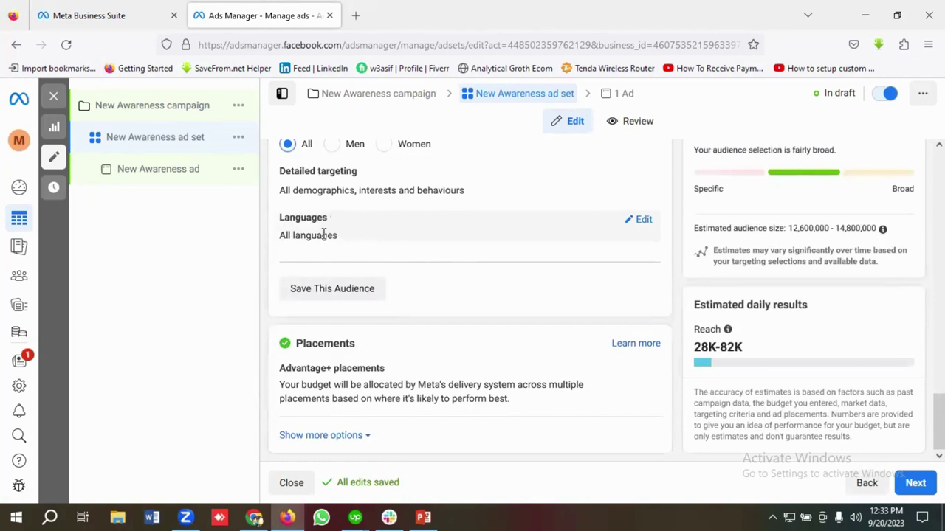
left_click(645, 221)
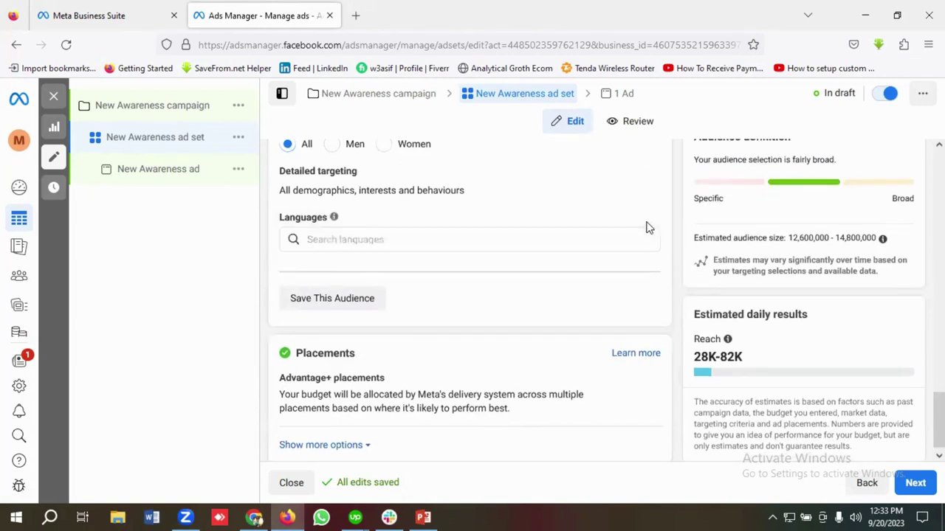
left_click(347, 238)
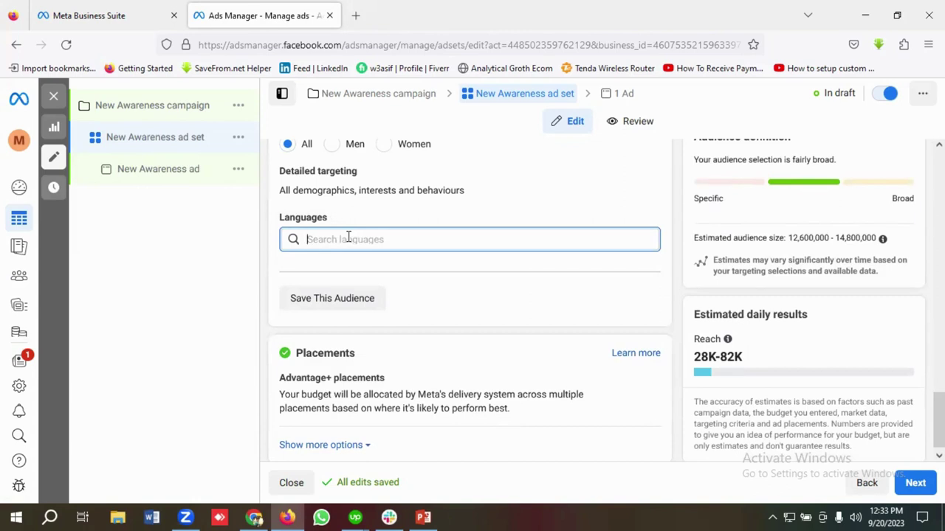
type("Eng")
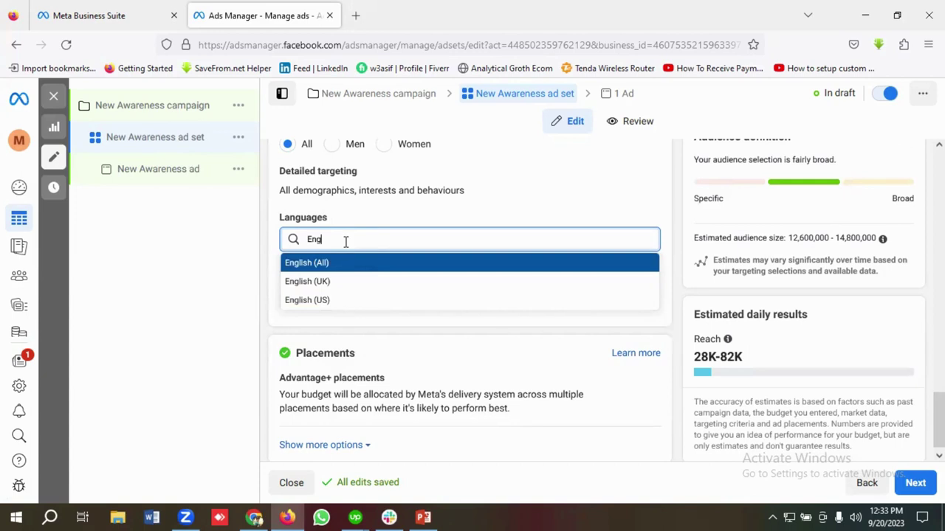
key("Return")
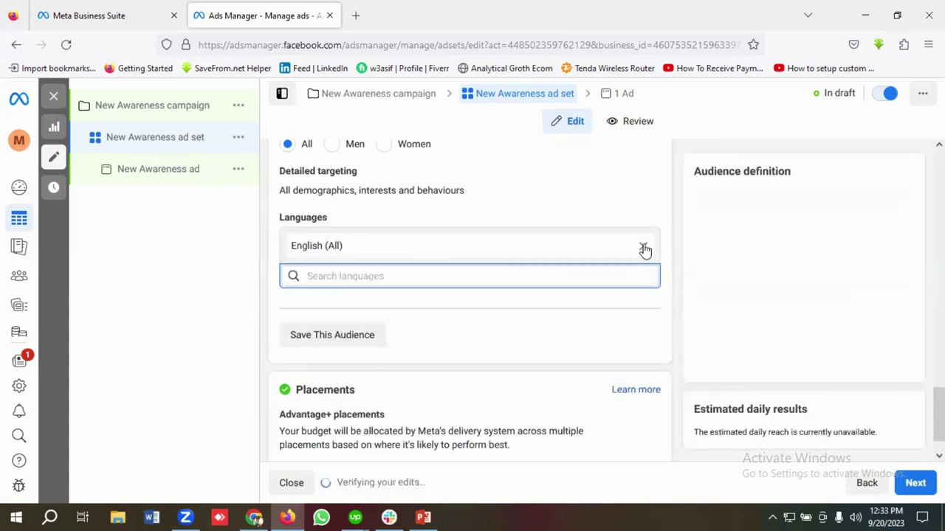
left_click(644, 249)
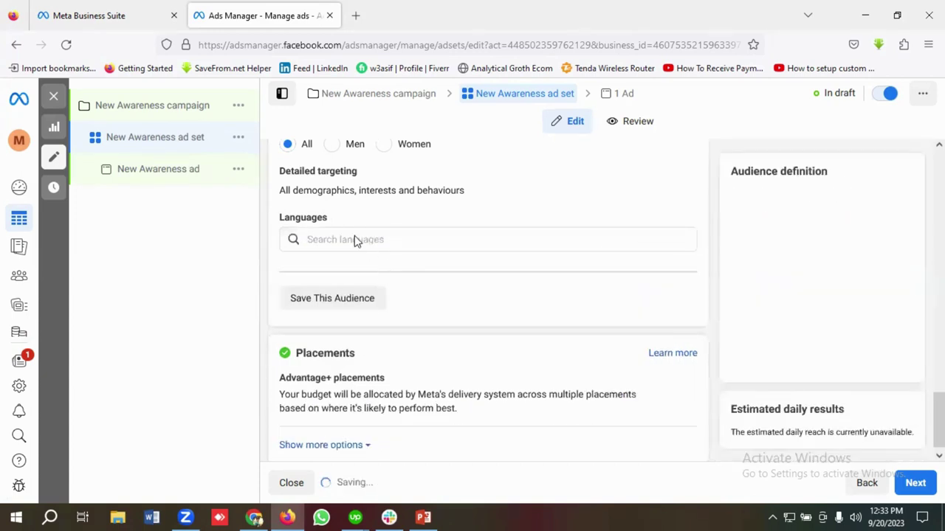
left_click(354, 240)
type("Jap")
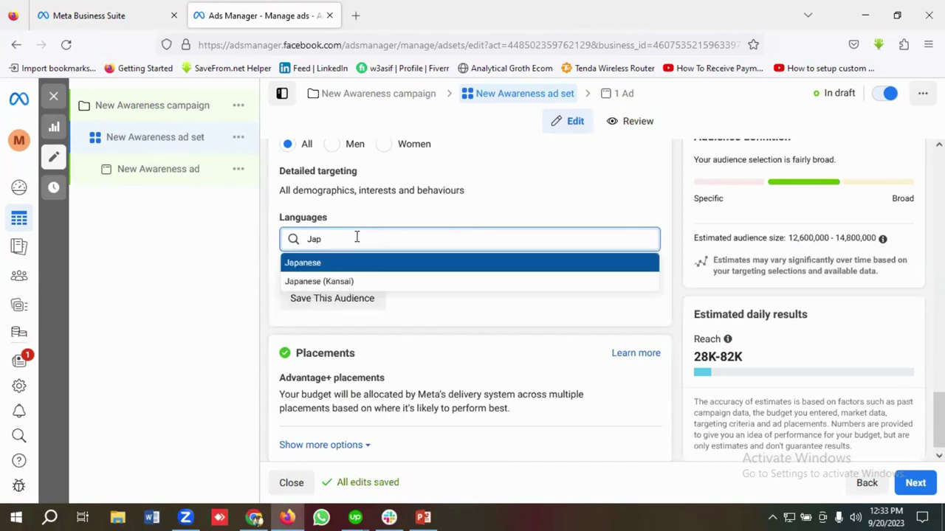
left_click(316, 263)
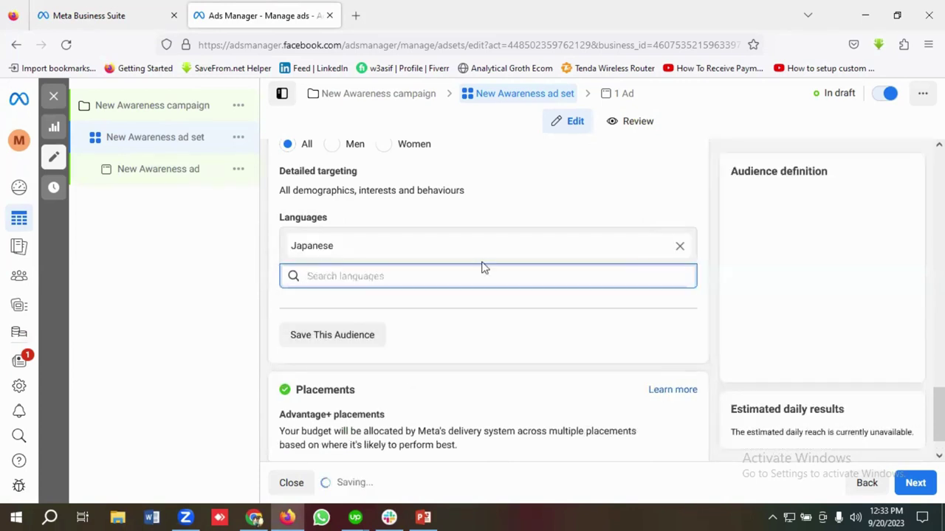
left_click(643, 248)
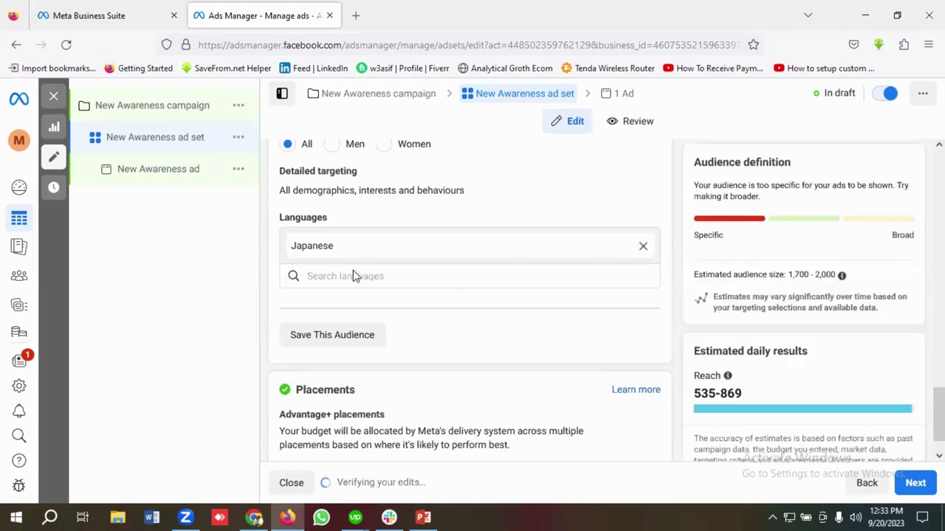
Add and remove Bengali, then add Hindi as the only target language
left_click(339, 239)
type("Beng")
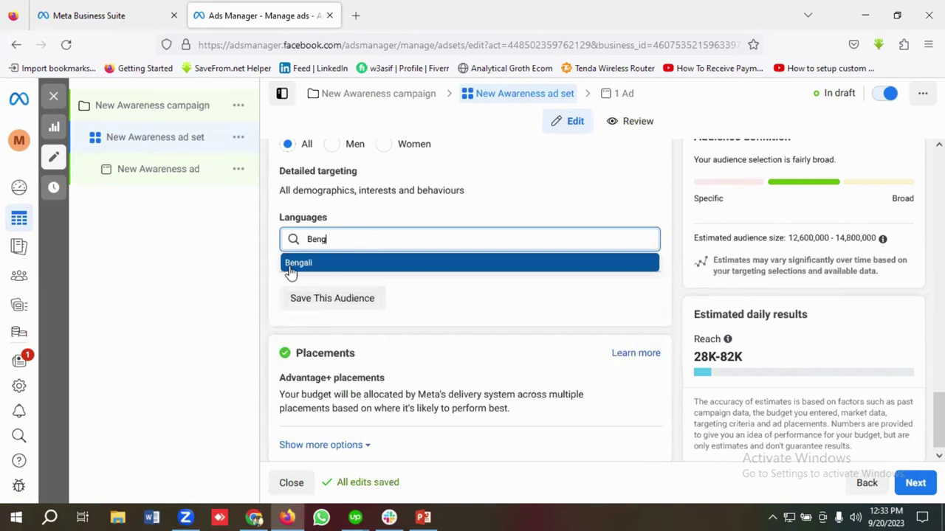
left_click(290, 268)
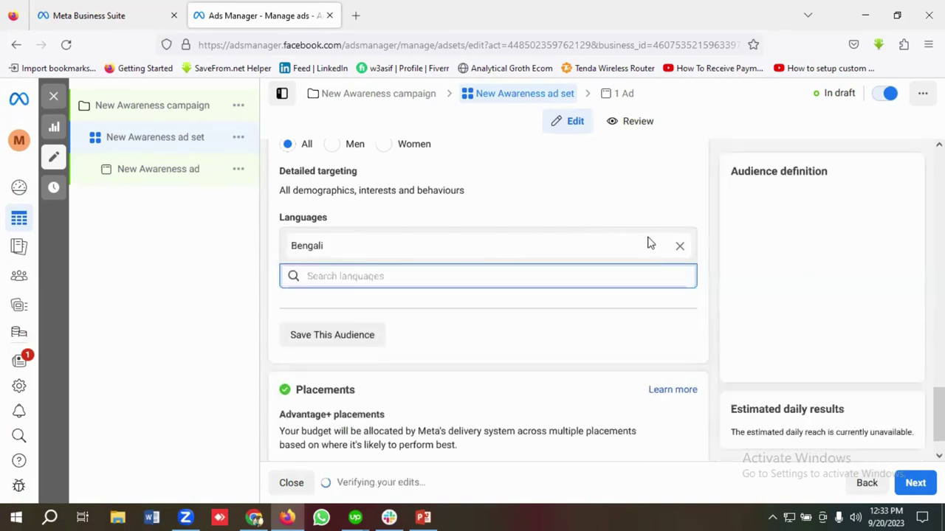
left_click(680, 248)
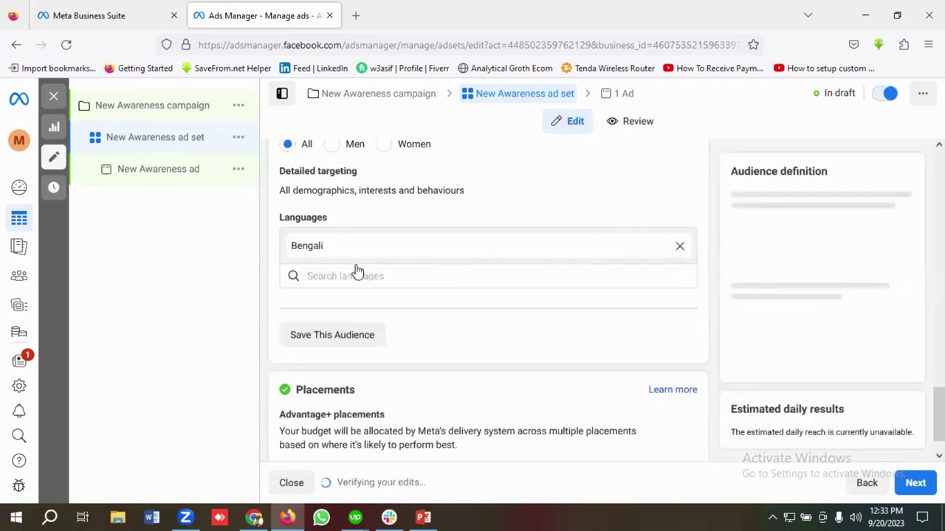
left_click(333, 238)
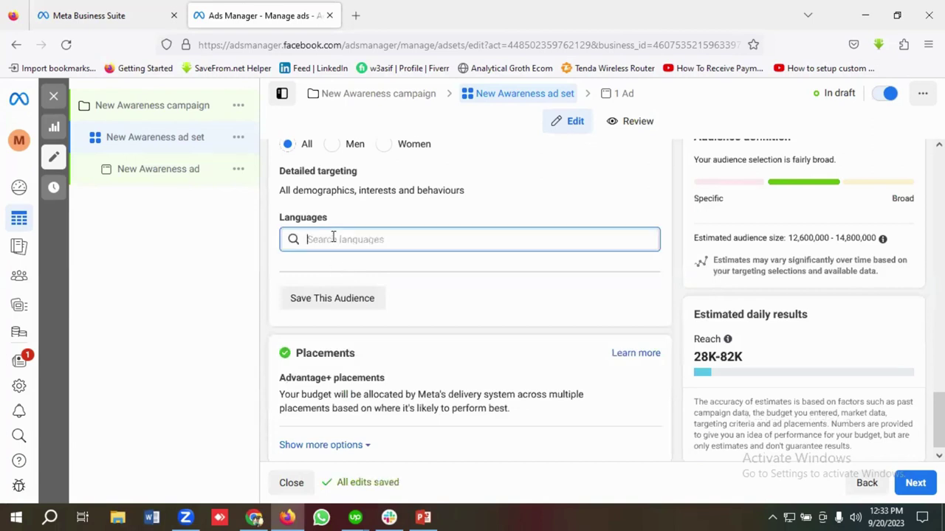
type("Hin")
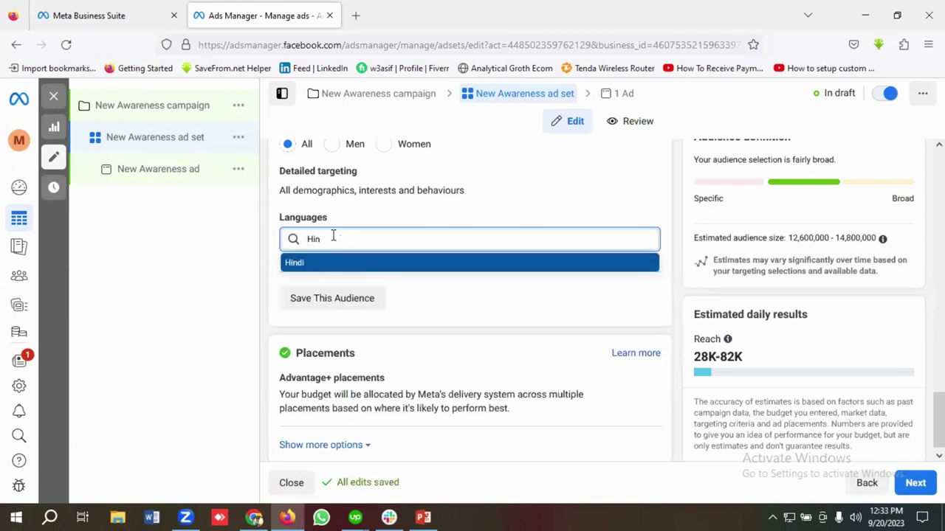
left_click(301, 267)
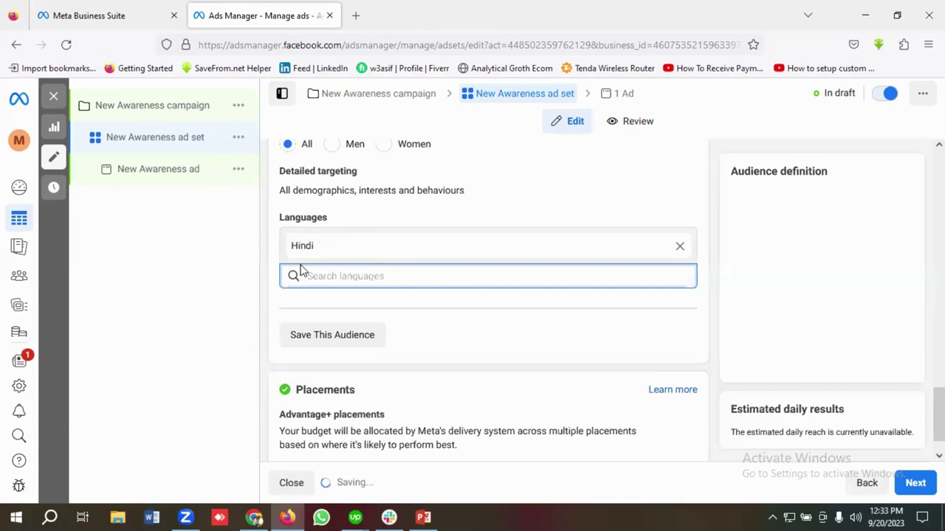
scroll(409, 257, "up", 2)
scroll(411, 261, "down", 2)
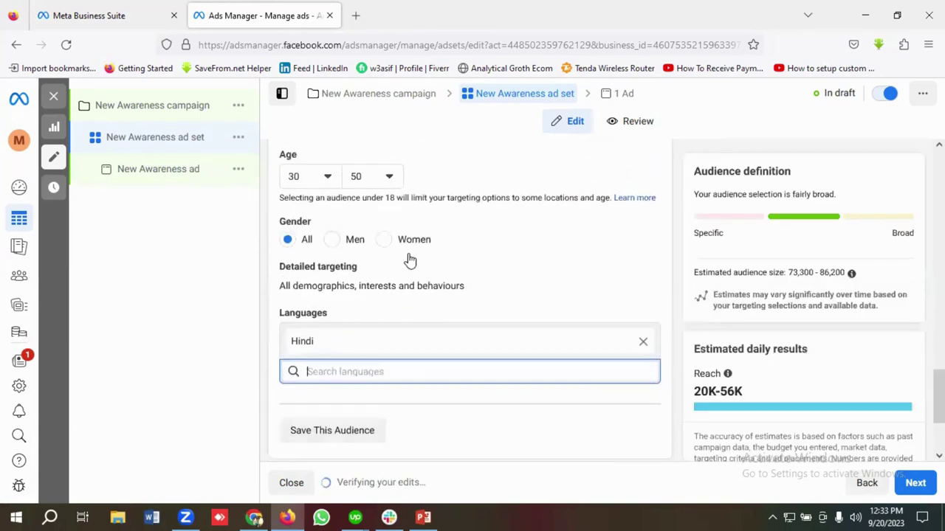
scroll(442, 266, "up", 1)
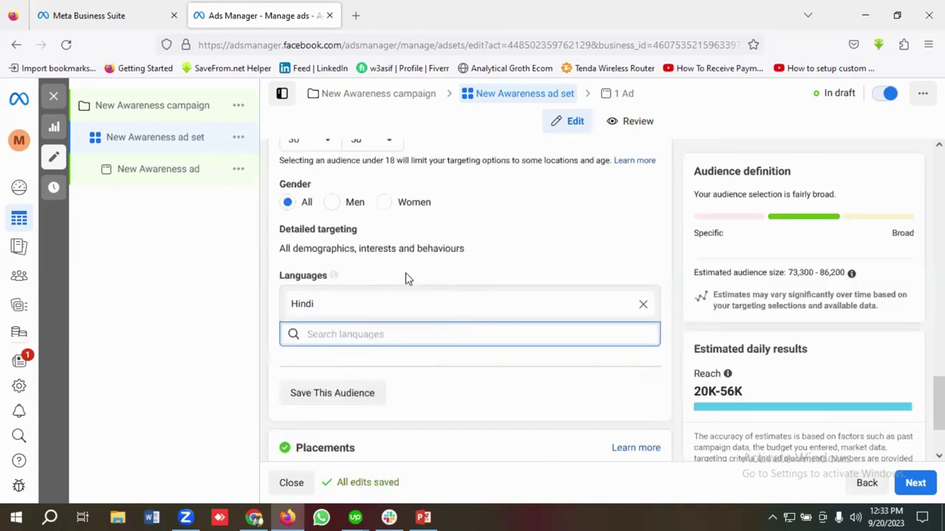
scroll(415, 310, "up", 3)
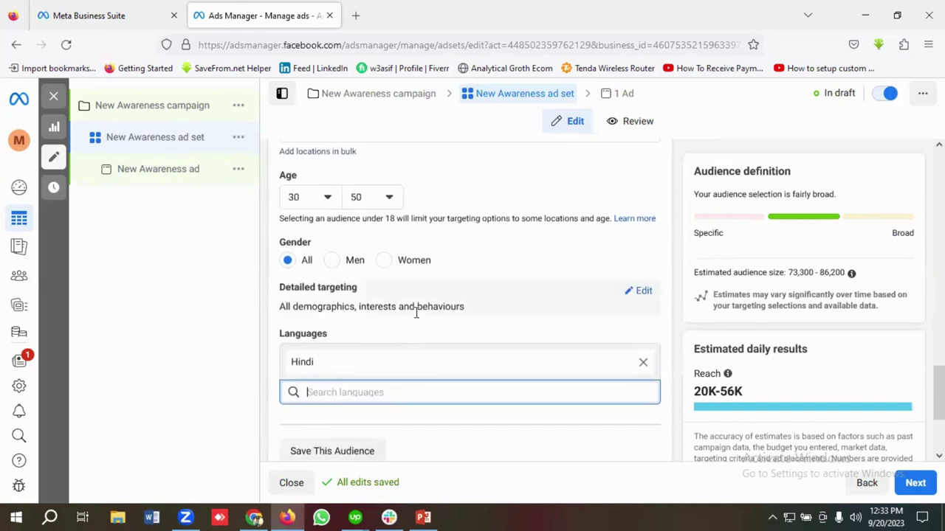
scroll(411, 266, "down", 3)
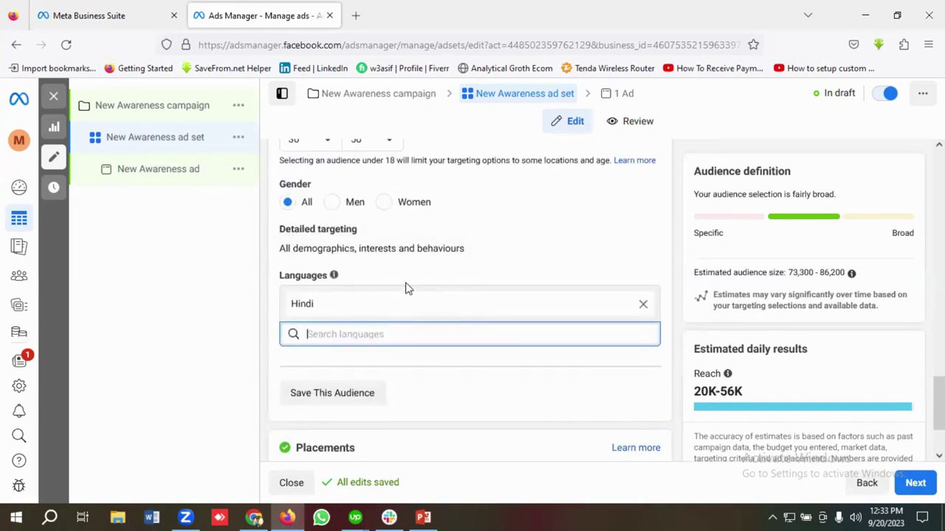
scroll(446, 288, "up", 2)
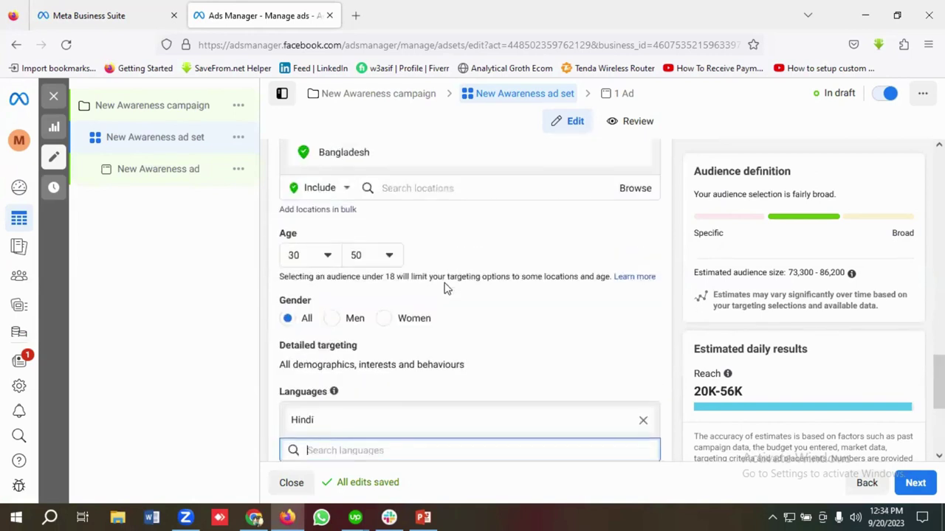
scroll(445, 288, "down", 2)
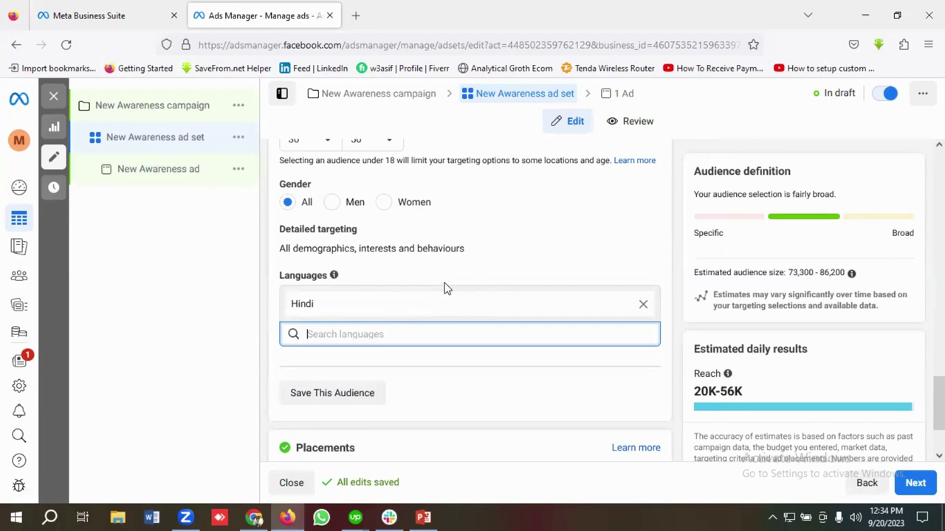
scroll(444, 288, "up", 2)
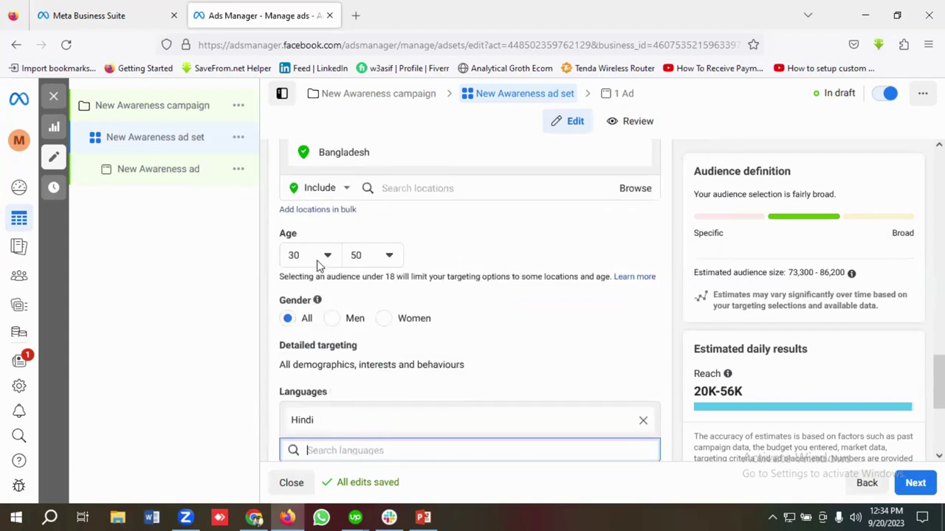
scroll(403, 266, "down", 1)
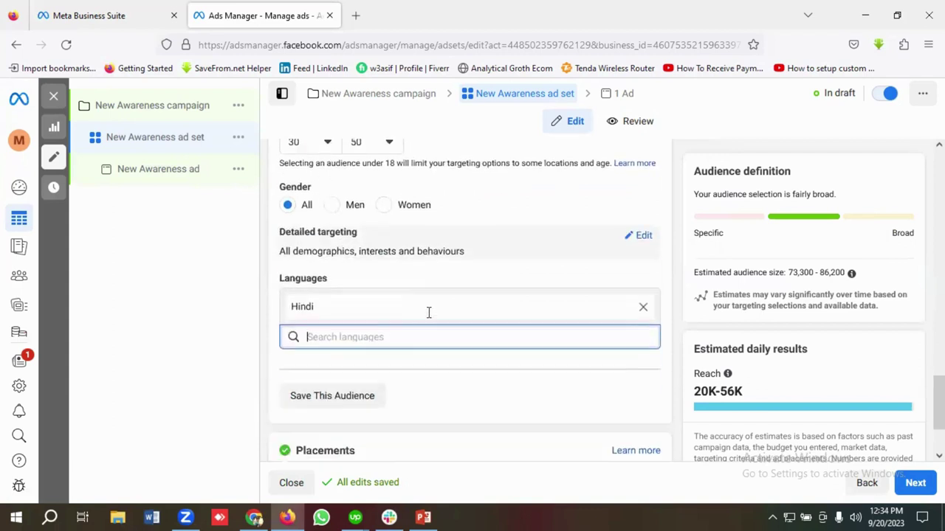